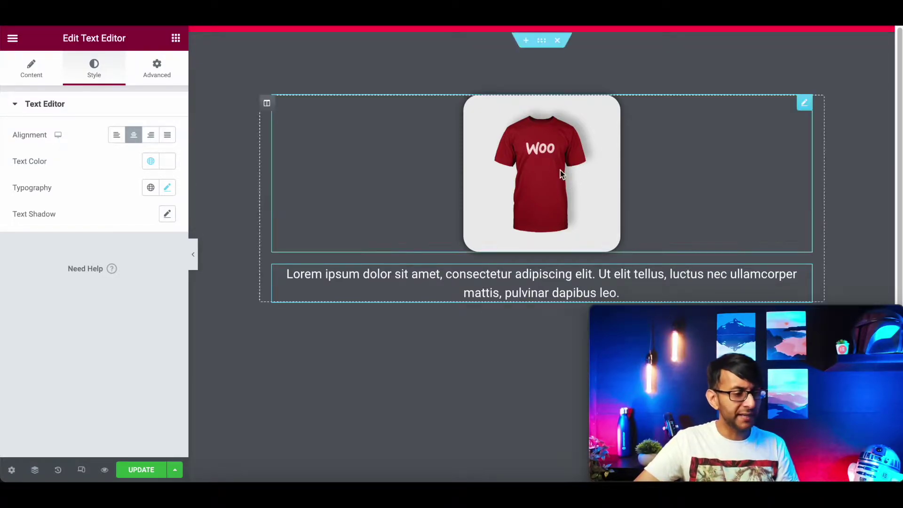
# Step: Select the T-shirt image, confirm its ninja CSS class, and scroll to the Custom CSS section
pyautogui.click(301, 123)
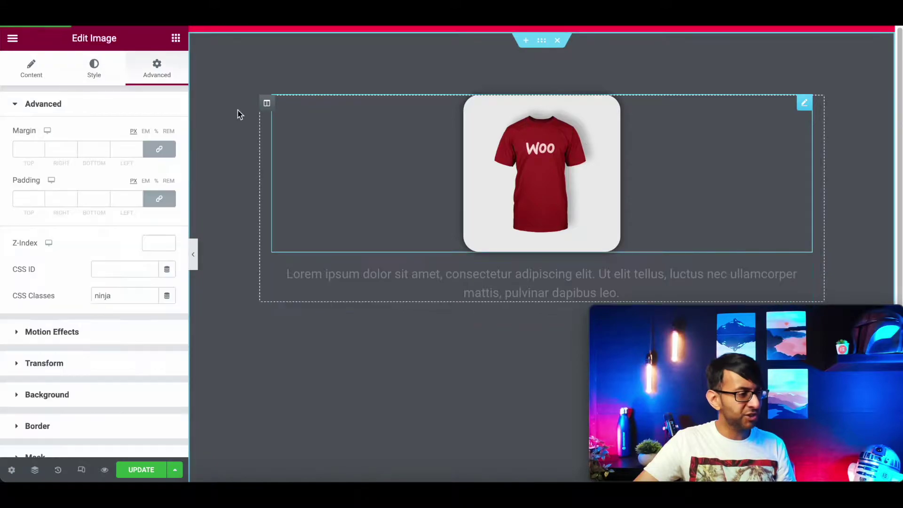
pyautogui.doubleClick(104, 295)
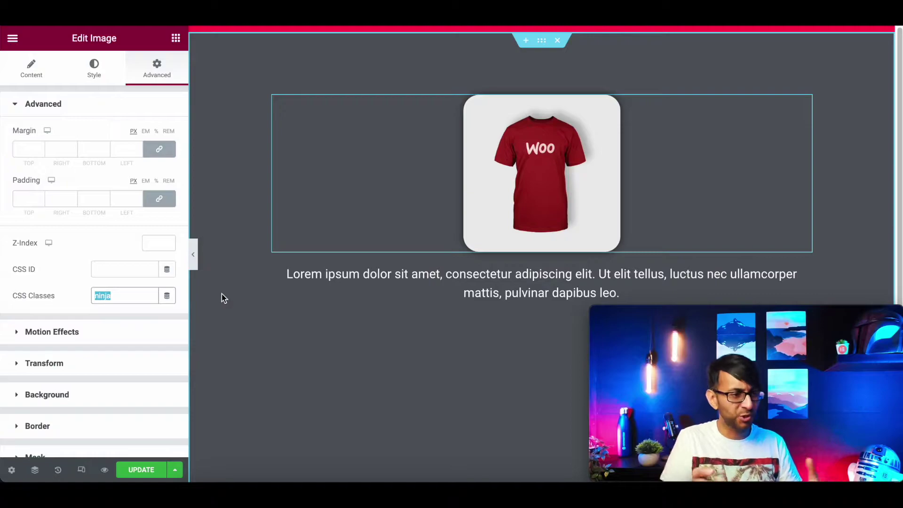
pyautogui.scroll(-1, 98, 381)
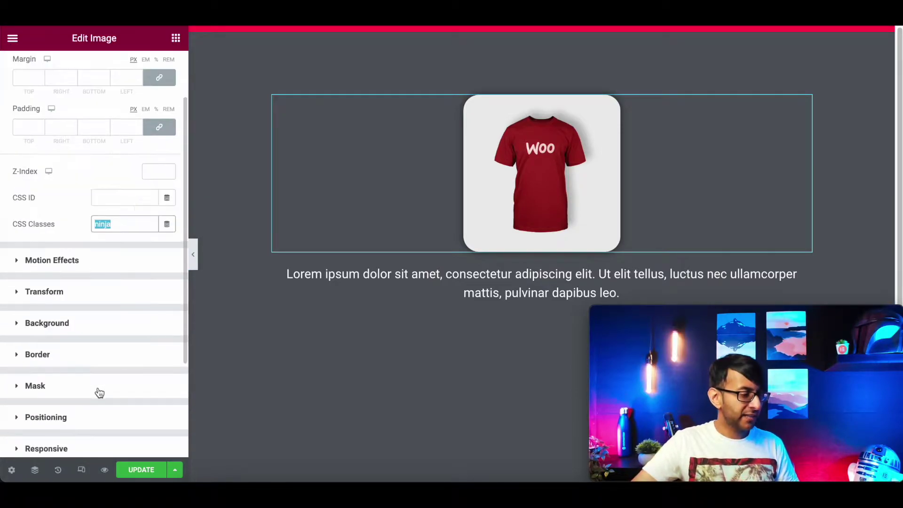
pyautogui.scroll(-3, 93, 406)
# Step: Paste the .ninja rule looping a 5s myAnim keyframe wobble into the image's Custom CSS
pyautogui.click(76, 433)
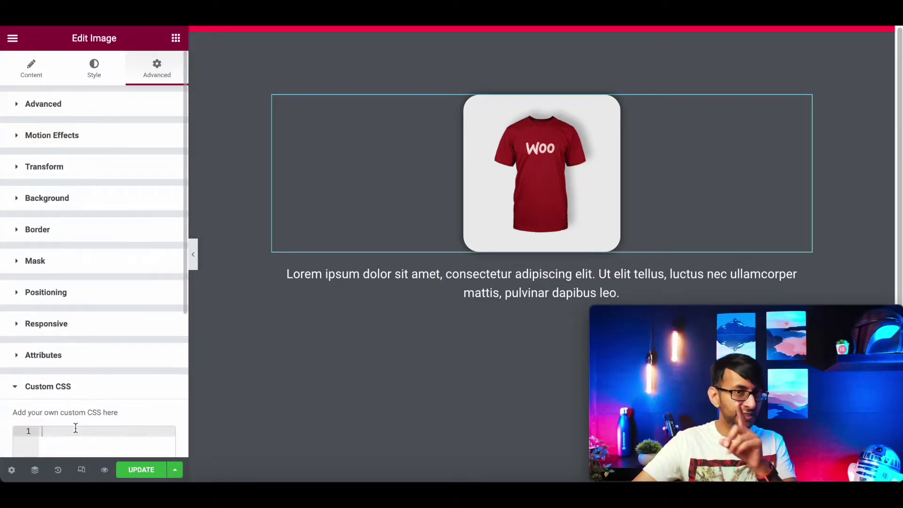
pyautogui.scroll(-5, 116, 368)
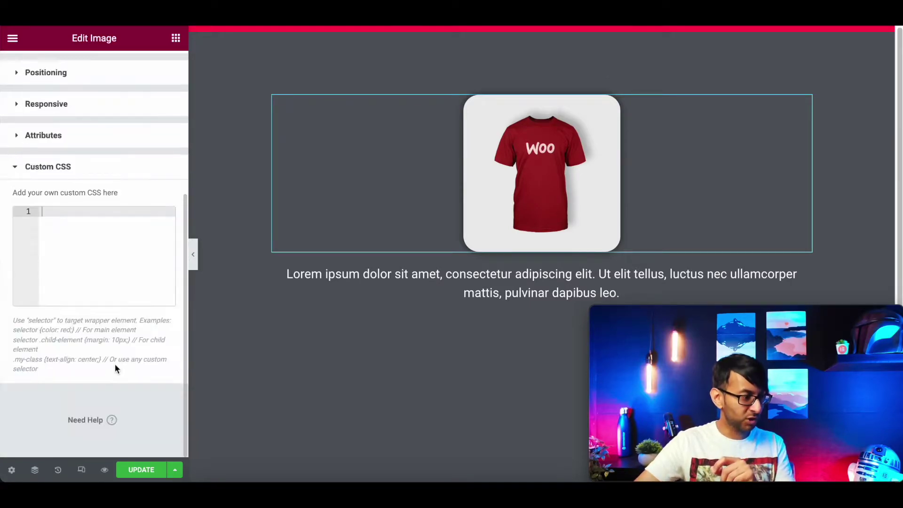
pyautogui.write('.ninja{animation: myAnim 5s linear 0s infinite }  .ninja{transform-origin: center;     display: inline-block; }  @keyframes myAnim {   100% {      transform: rotate(360deg) translateX(10px) rotate(-360deg);   }   0% {     transform: rotate(0deg) translateX(10px) rotate(0deg); } }')
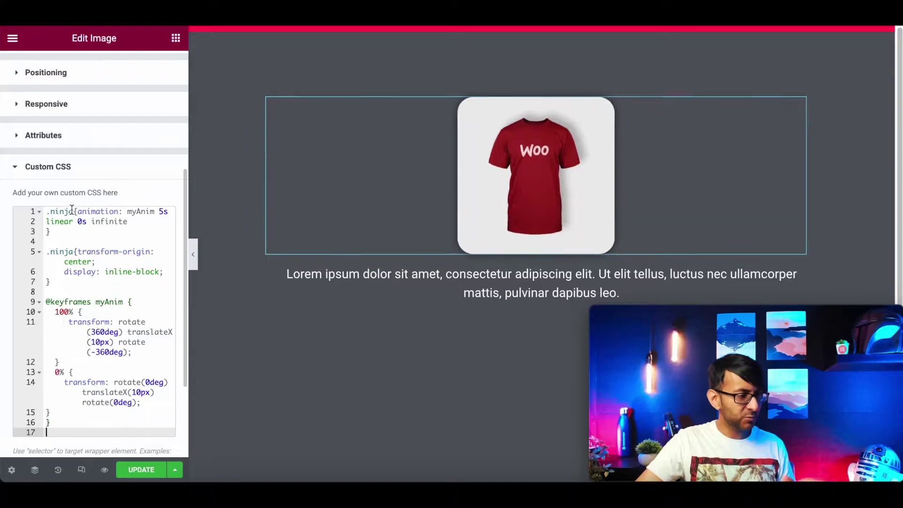
pyautogui.click(163, 211)
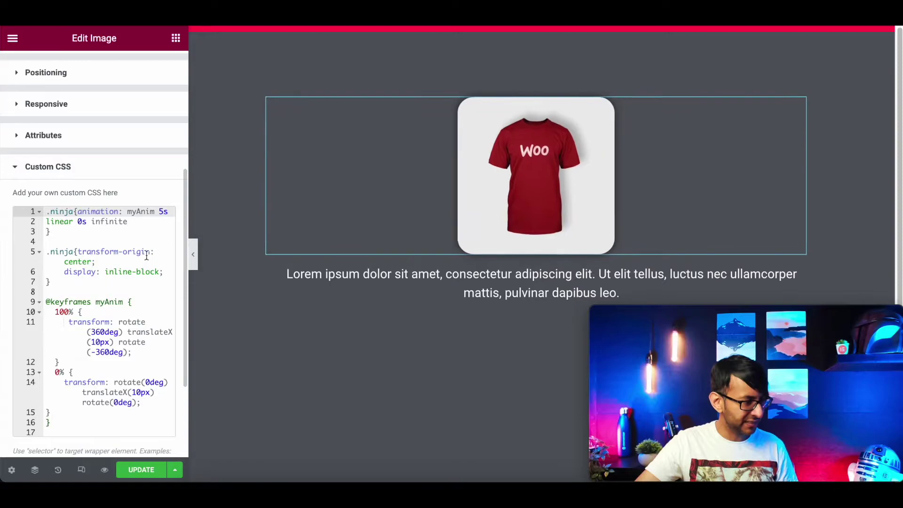
pyautogui.write('1')
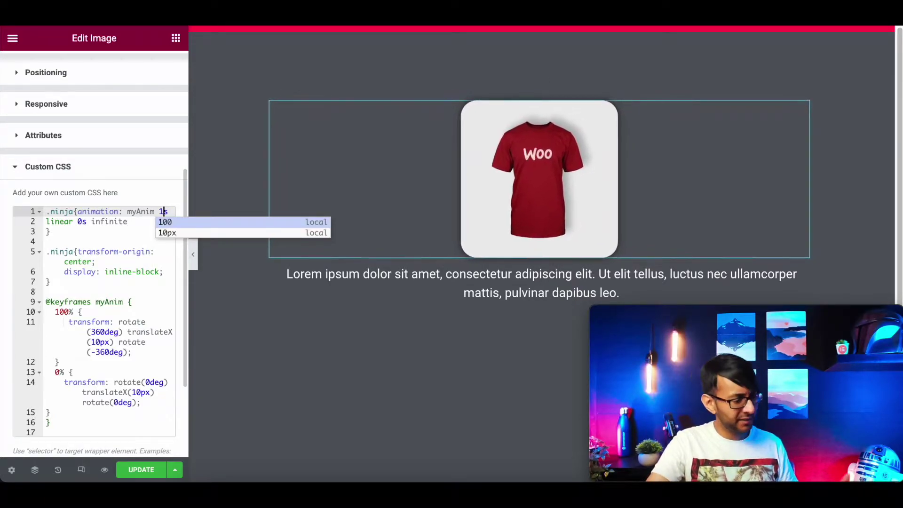
pyautogui.press('BackSpace')
pyautogui.write('5')
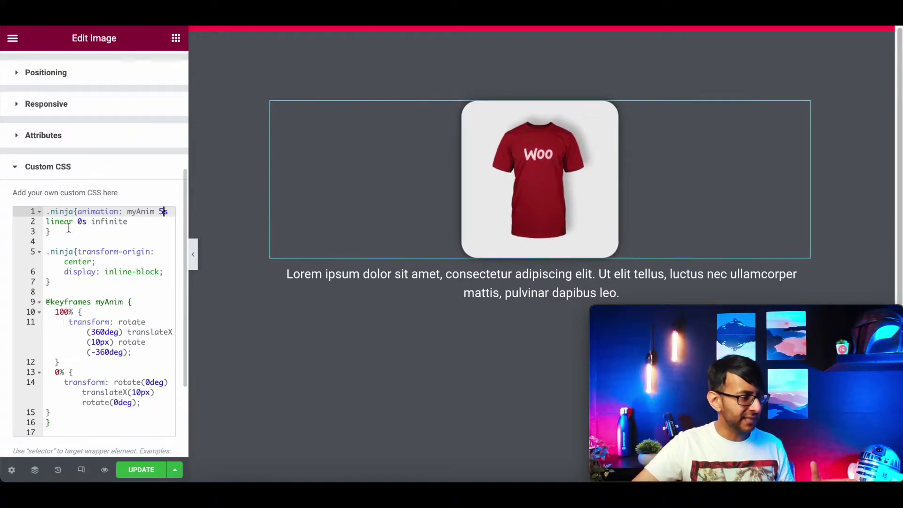
pyautogui.click(78, 425)
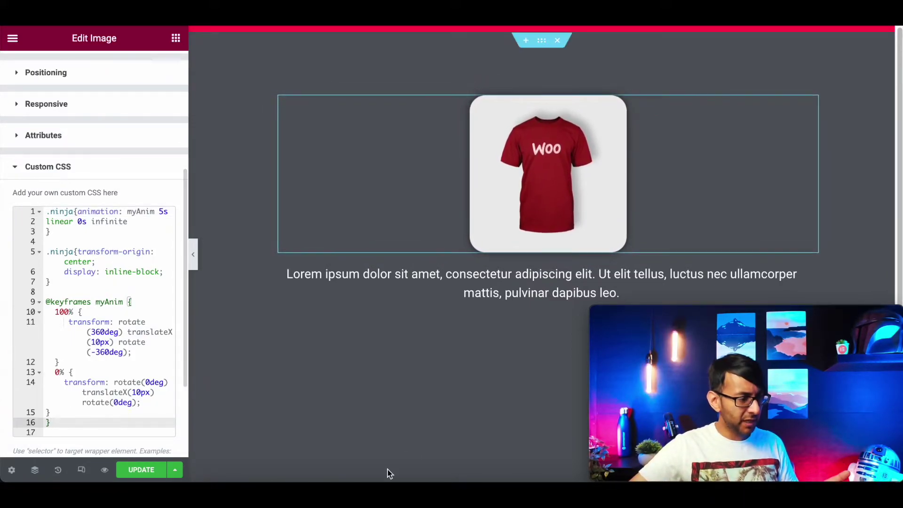
# Step: Duplicate the image-and-text column and rename the copied image's CSS selector to .ninja2
pyautogui.rightClick(265, 102)
pyautogui.click(301, 134)
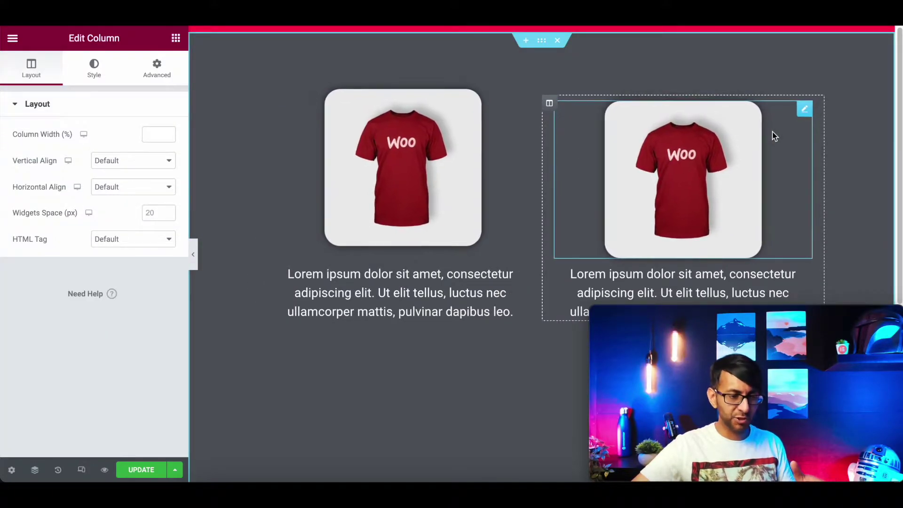
pyautogui.click(801, 105)
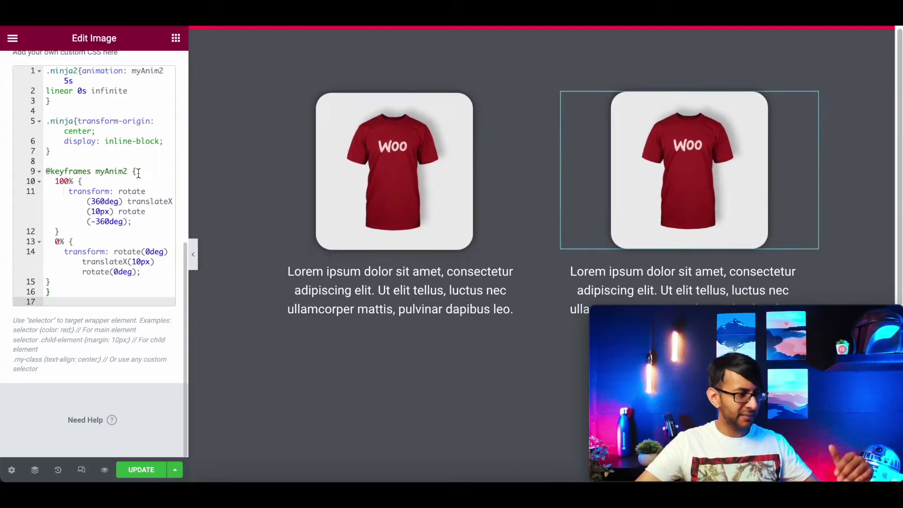
pyautogui.click(77, 121)
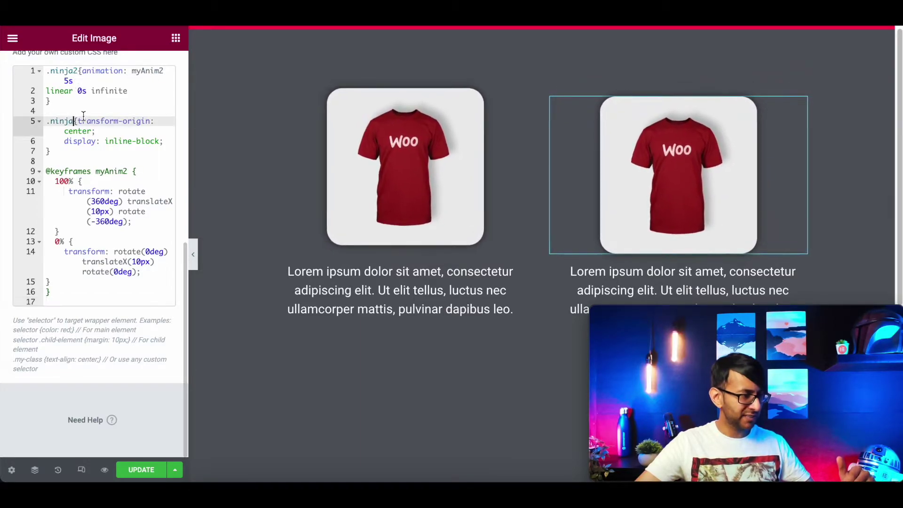
pyautogui.write('2')
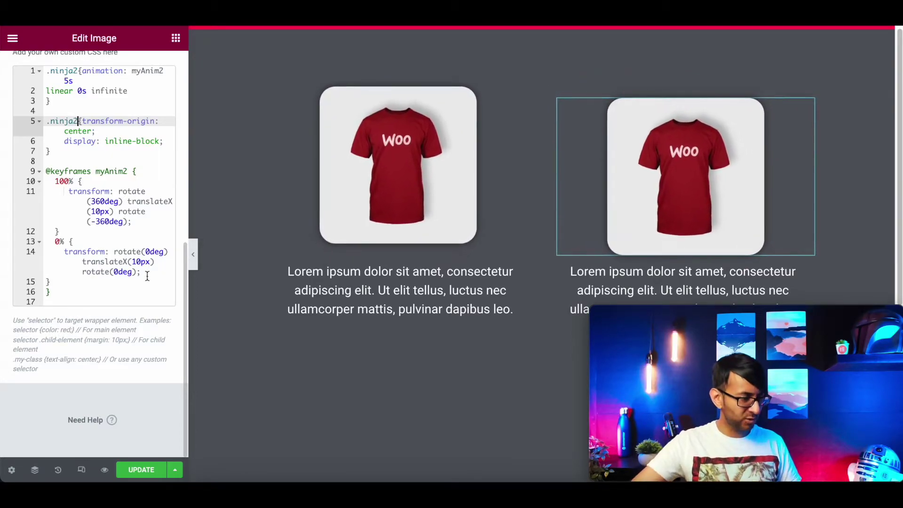
pyautogui.scroll(8, 146, 270)
pyautogui.click(88, 111)
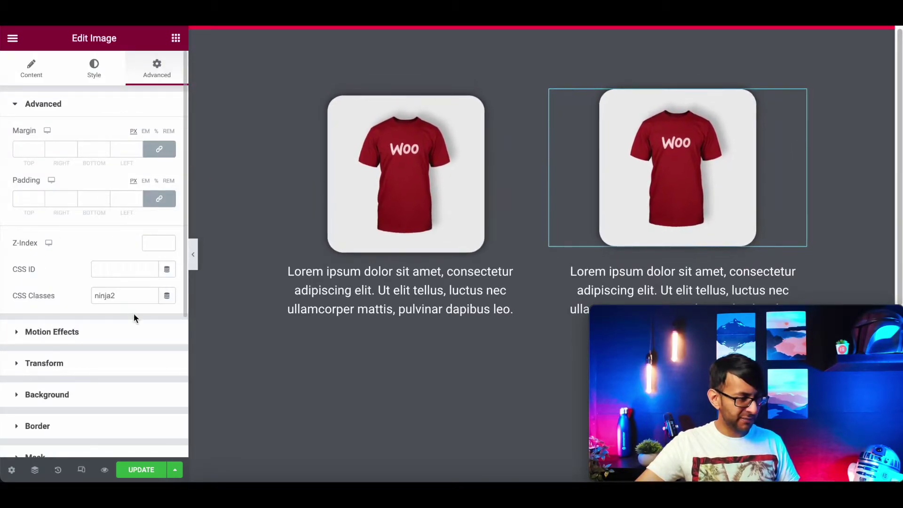
# Step: Change both translateX offsets in the myAnim2 keyframes from 10px to 100px
pyautogui.scroll(-5, 118, 301)
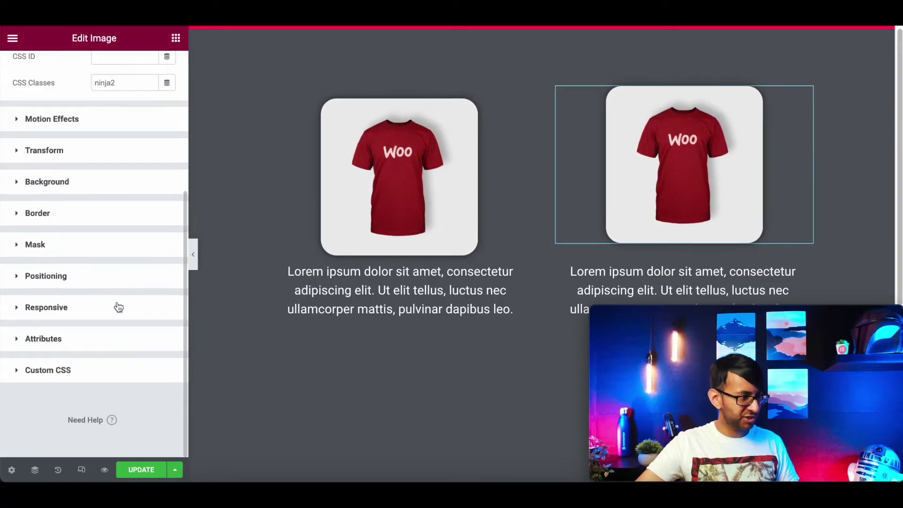
pyautogui.click(120, 372)
pyautogui.scroll(-3, 122, 352)
pyautogui.scroll(-1, 125, 398)
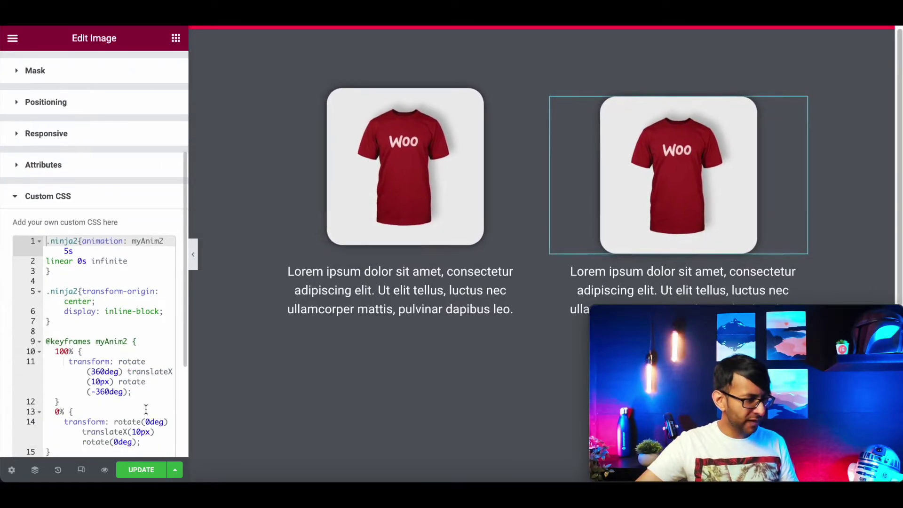
pyautogui.scroll(-2, 117, 392)
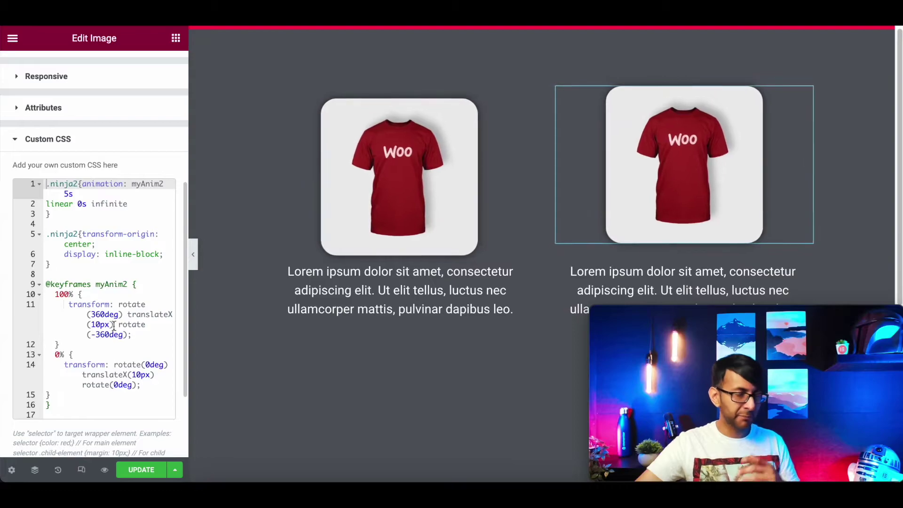
pyautogui.click(100, 324)
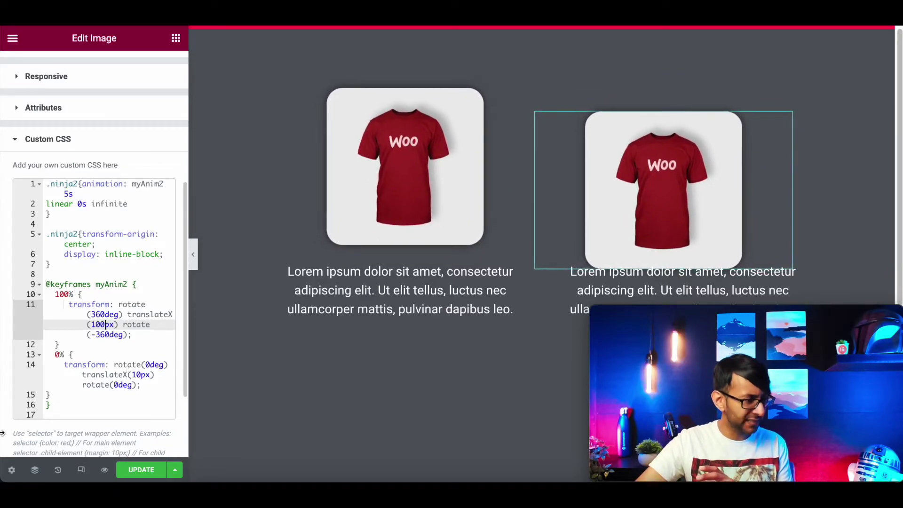
pyautogui.click(140, 377)
pyautogui.write('0')
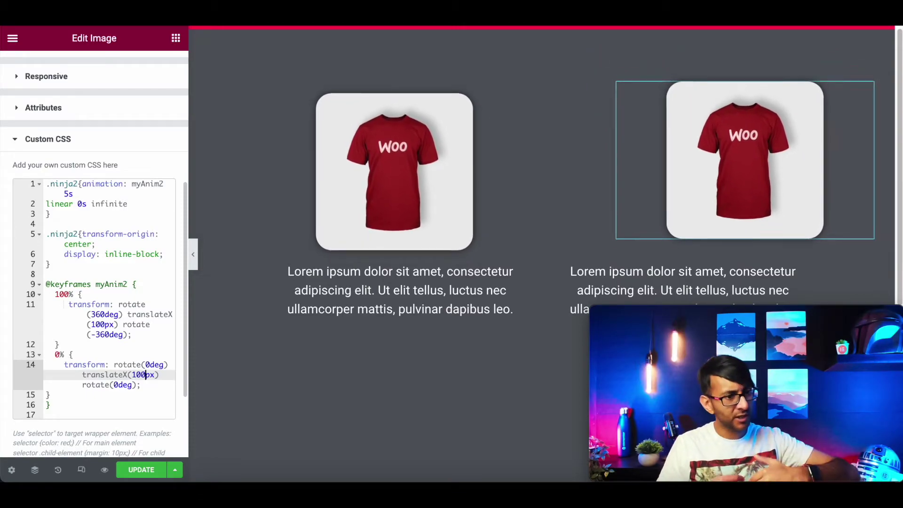
pyautogui.scroll(-5, 111, 282)
pyautogui.click(100, 372)
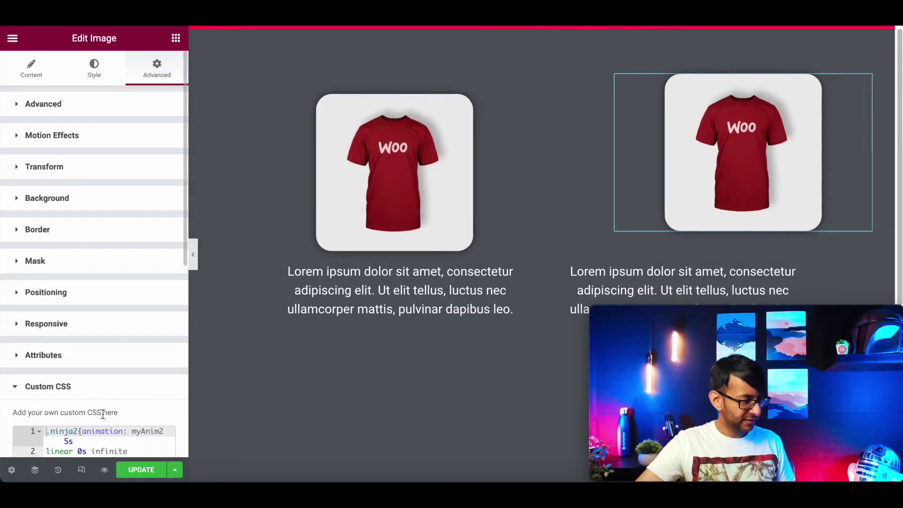
# Step: Select the second image's CSS code, then give the left lorem ipsum paragraph the ninja2 class
pyautogui.click(126, 447)
pyautogui.hotkey('ctrl', 'a')
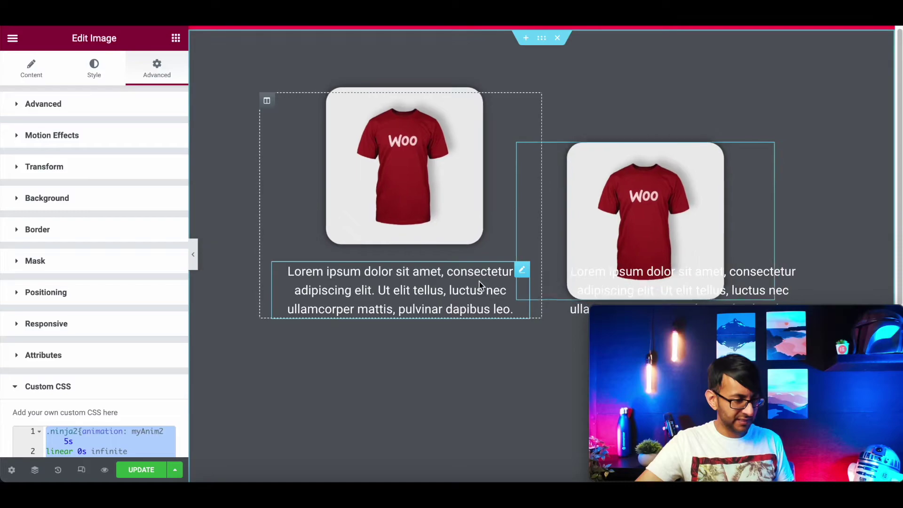
pyautogui.click(400, 290)
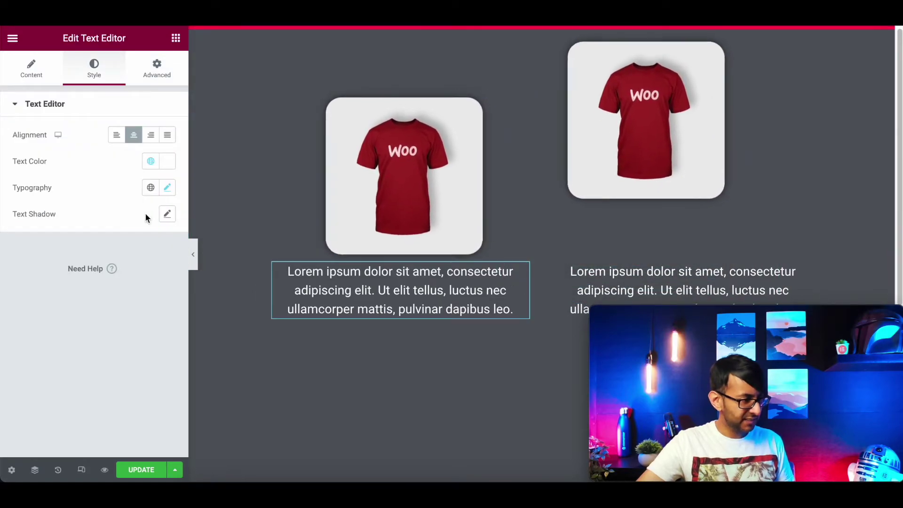
pyautogui.click(163, 75)
pyautogui.click(129, 298)
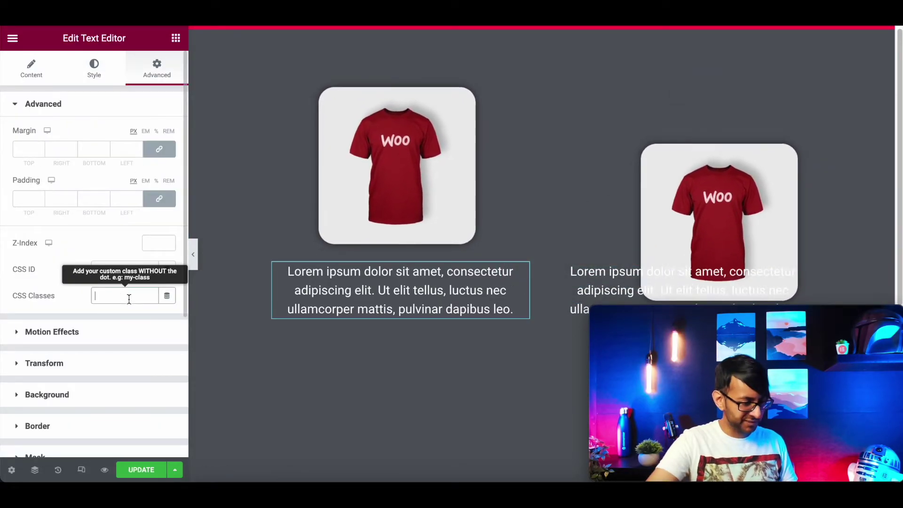
pyautogui.write('ninja2')
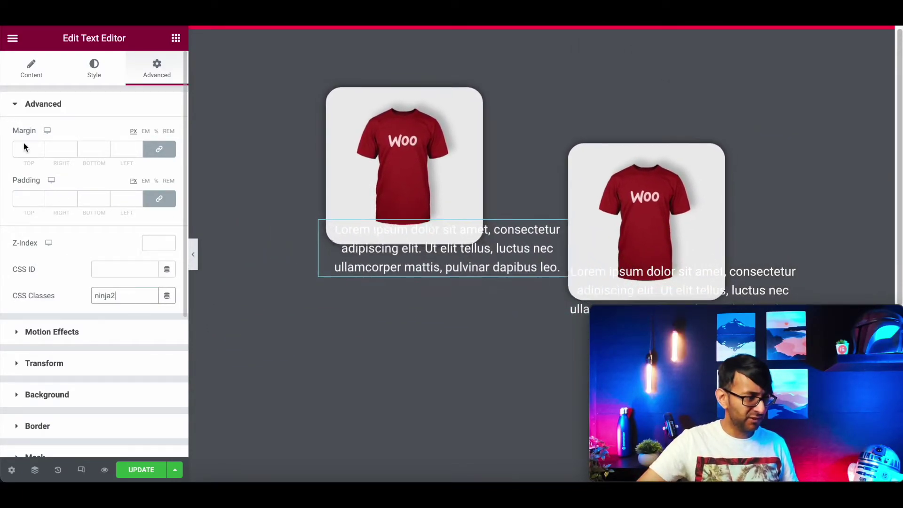
pyautogui.click(99, 72)
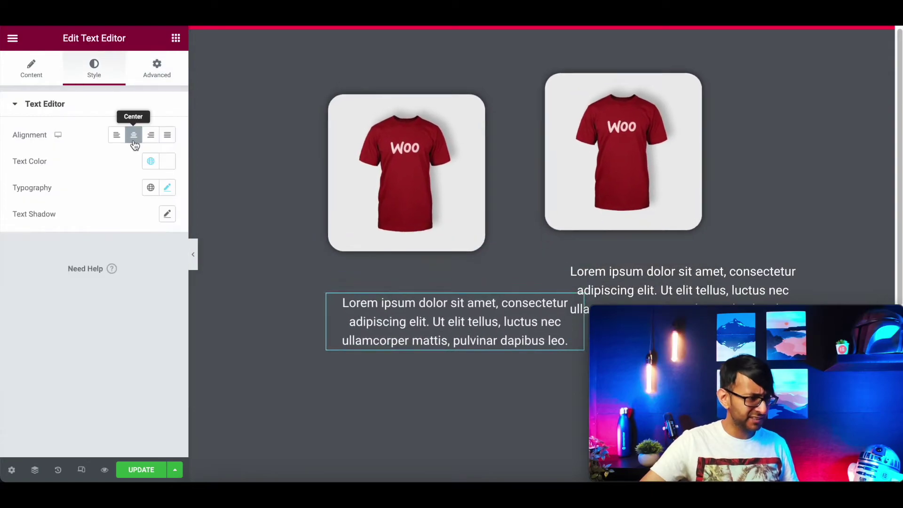
# Step: Set the left paragraph's font weight to 800 and its text colour to the orange Accent global
pyautogui.click(168, 187)
pyautogui.click(129, 313)
pyautogui.click(120, 396)
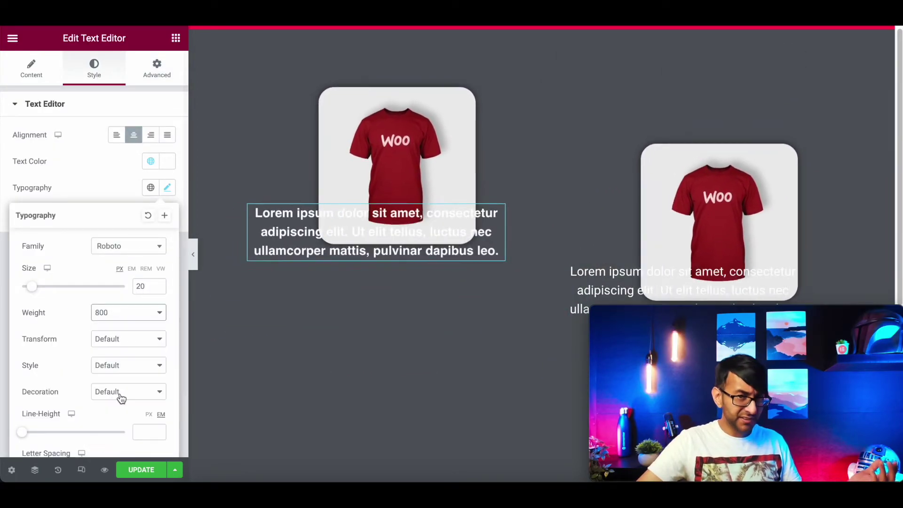
pyautogui.click(150, 161)
pyautogui.click(73, 286)
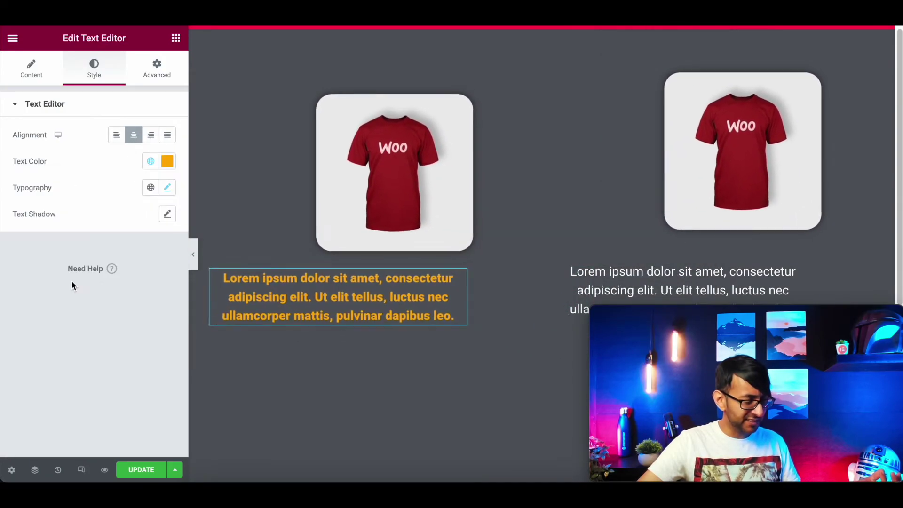